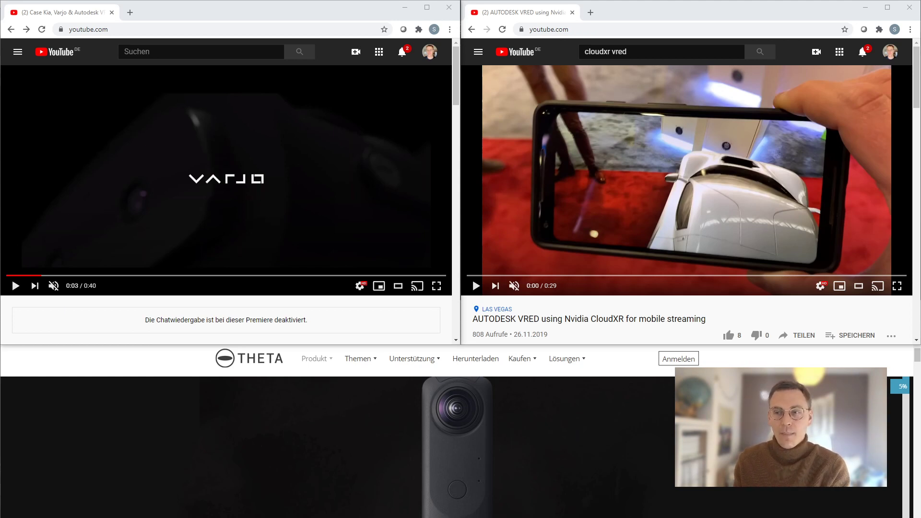
- Play the Varjo XR-1 mixed-reality video and restart it from its beginning
click(15, 286)
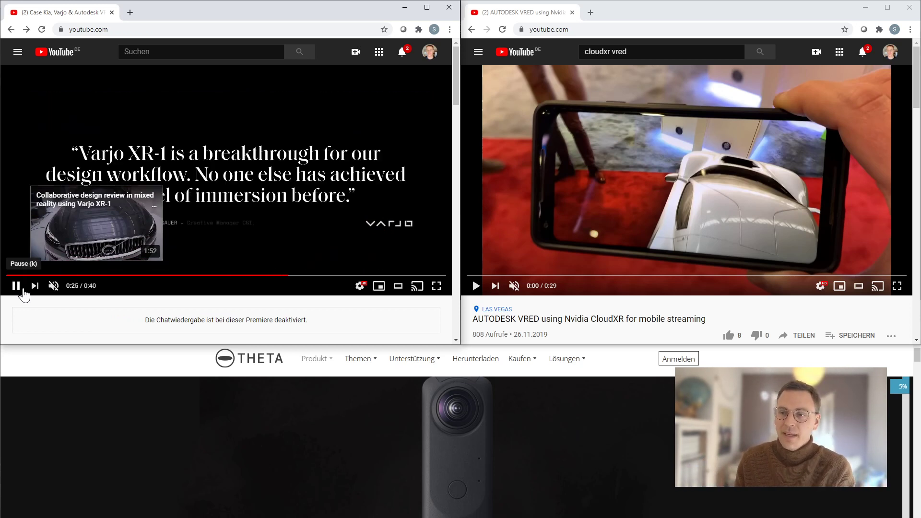
click(18, 277)
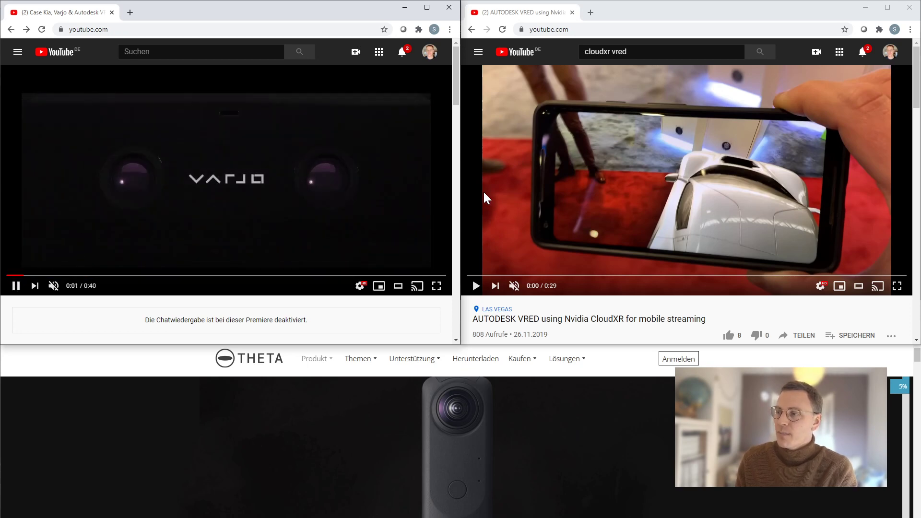
- Play the CloudXR streaming video, then pause it and the Varjo video
click(476, 286)
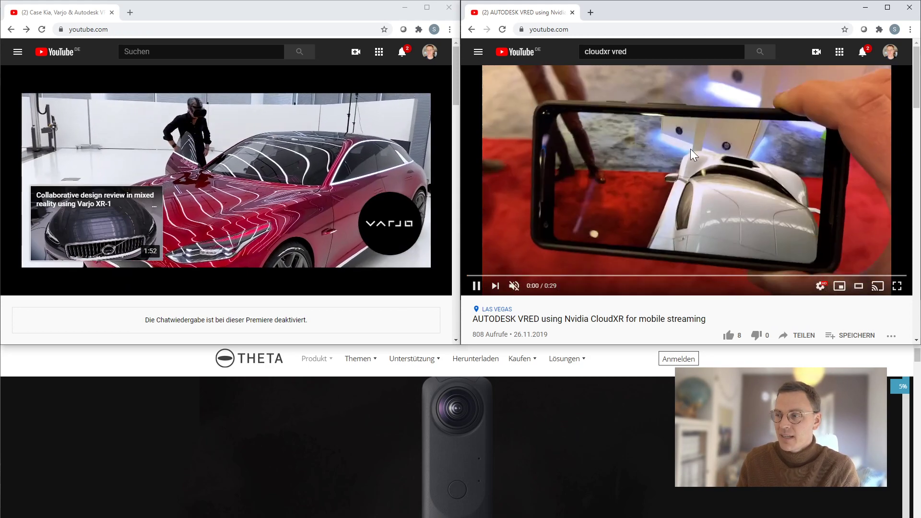
click(478, 286)
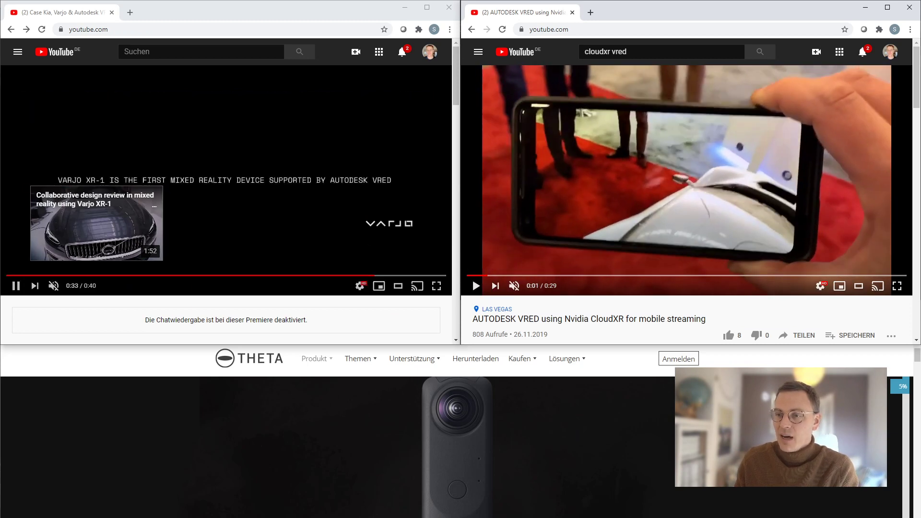
click(16, 287)
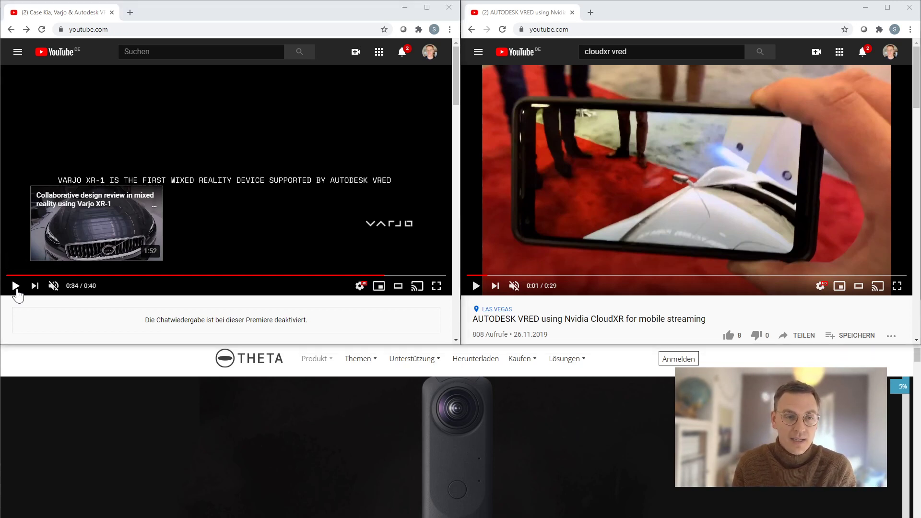
- In the Simon_Desk folder, compare the darkest R0010018.JPG with the brightest R0010009.JPG
key(alt+Tab)
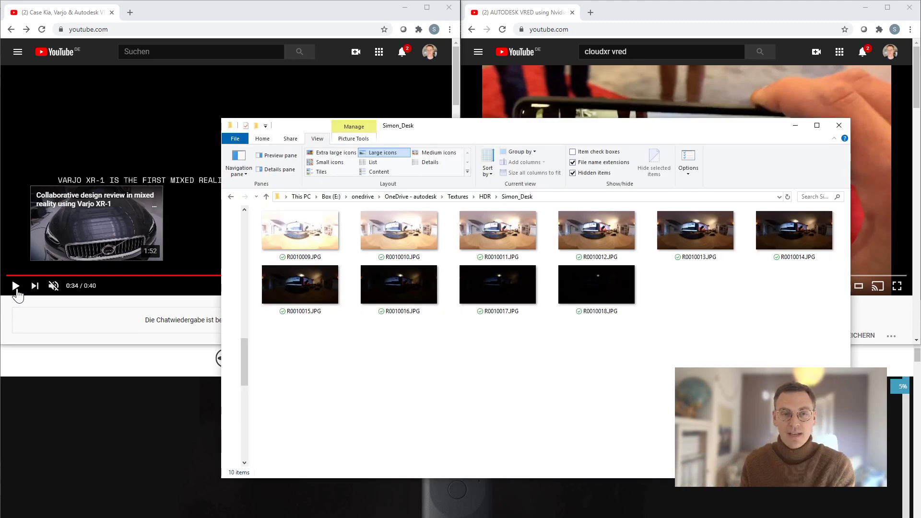
click(618, 290)
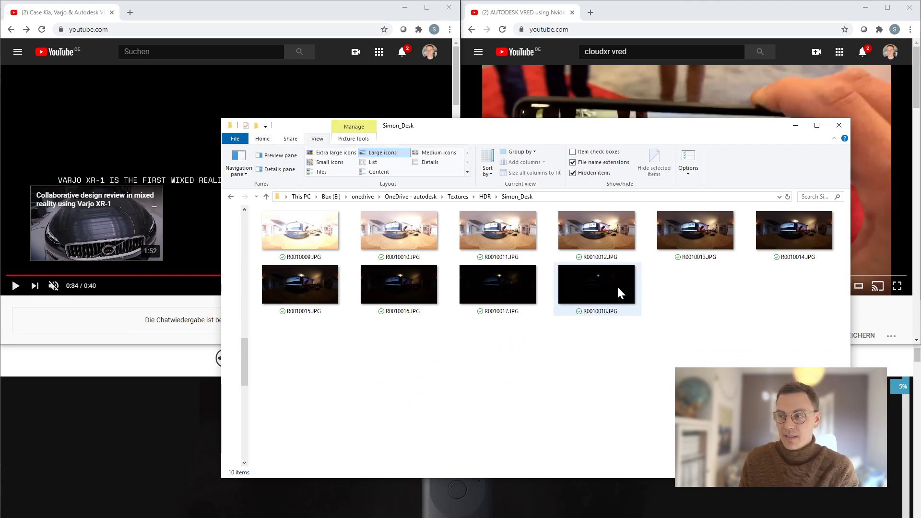
click(317, 237)
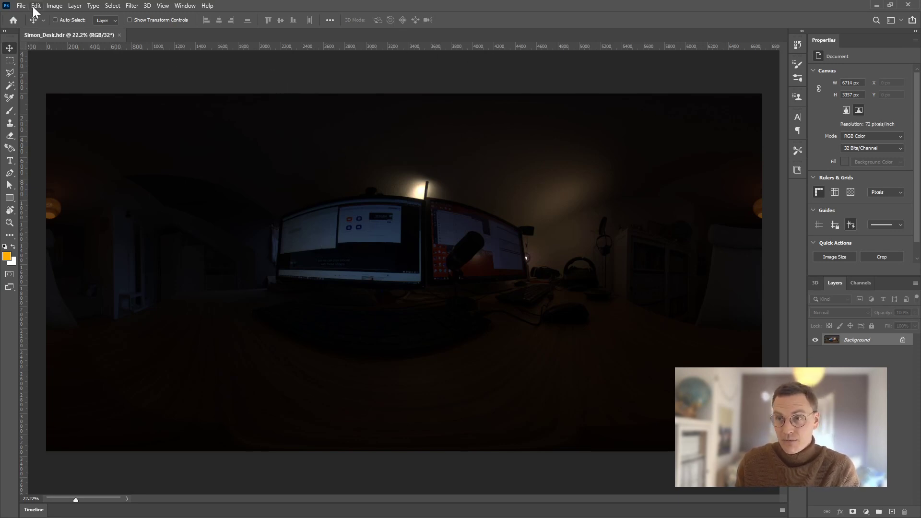
- Start File > Automate > Merge to HDR Pro, cancel it, and return to VRED
click(23, 6)
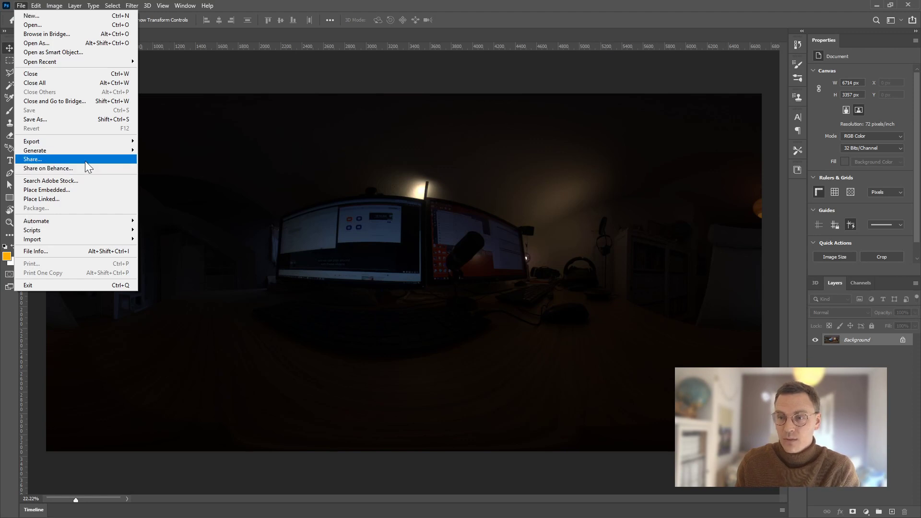
mouse_move(103, 220)
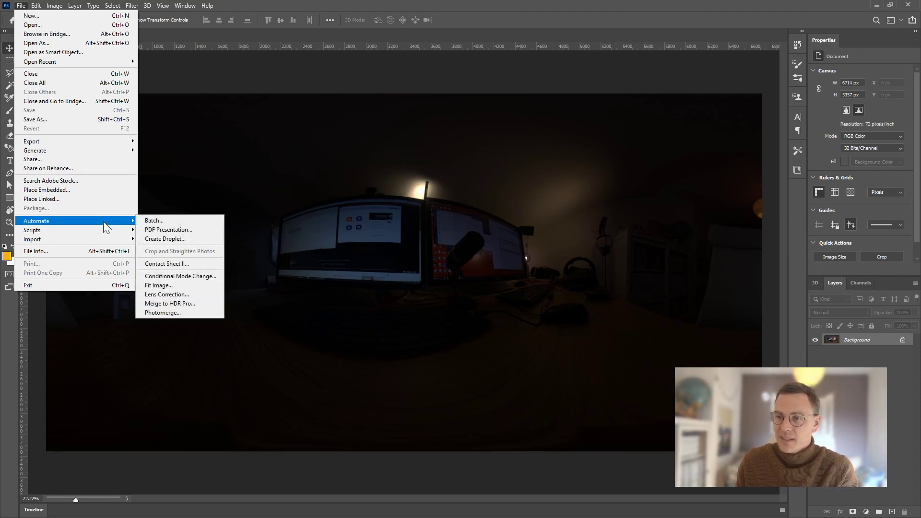
click(189, 304)
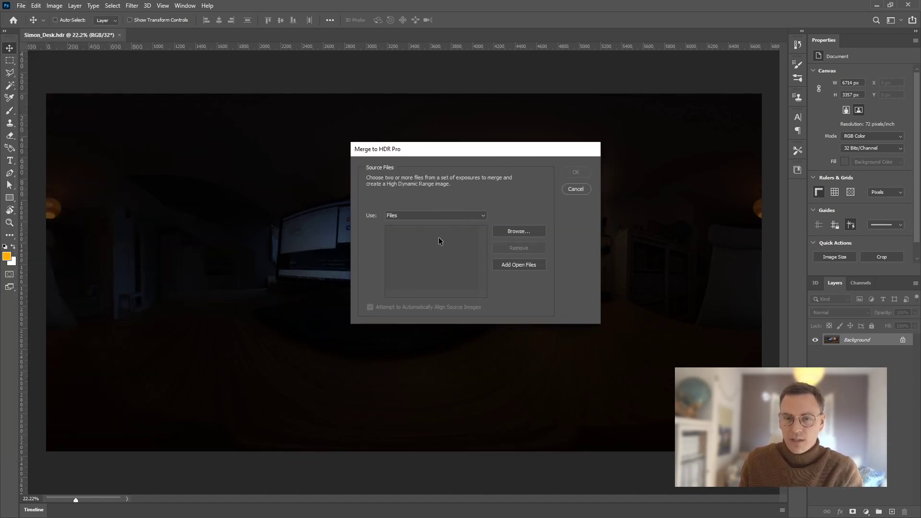
click(575, 189)
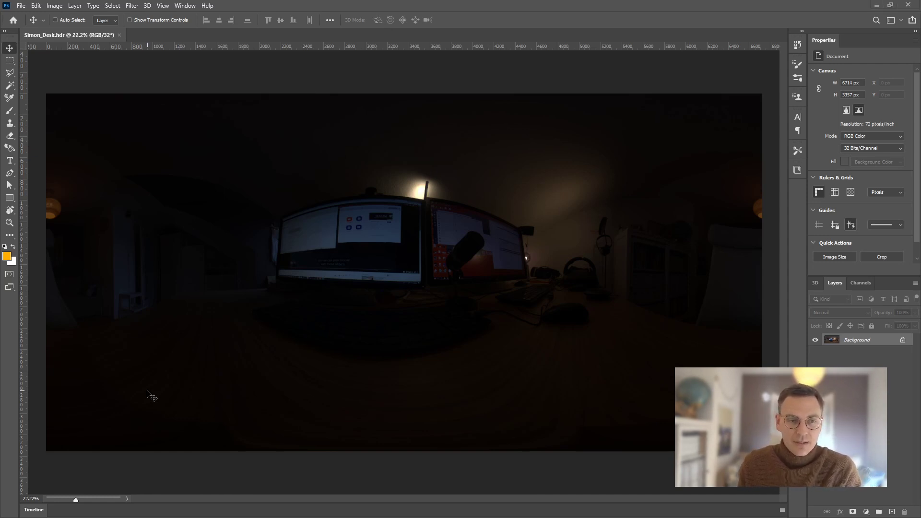
key(alt+Tab)
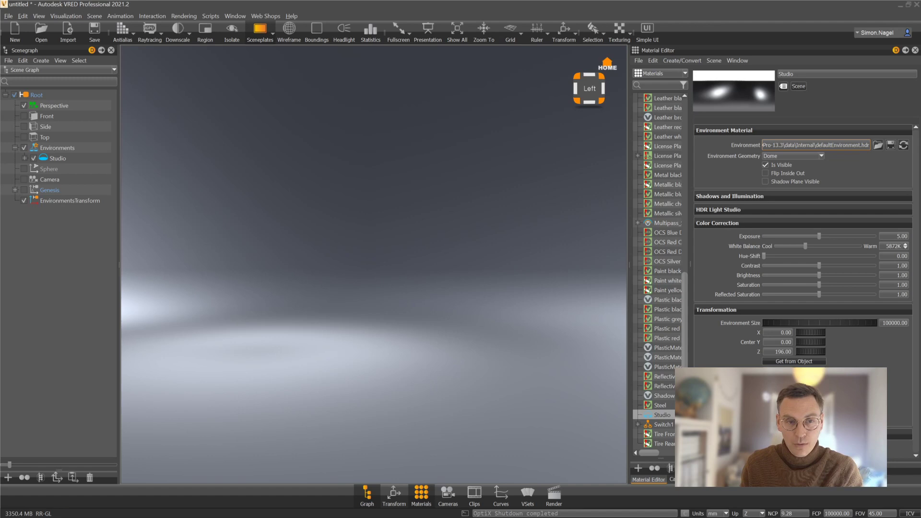
- Load Simon_Desk.hdr from the HDR folder into the Studio material's Environment field
key(alt+Tab)
click(231, 197)
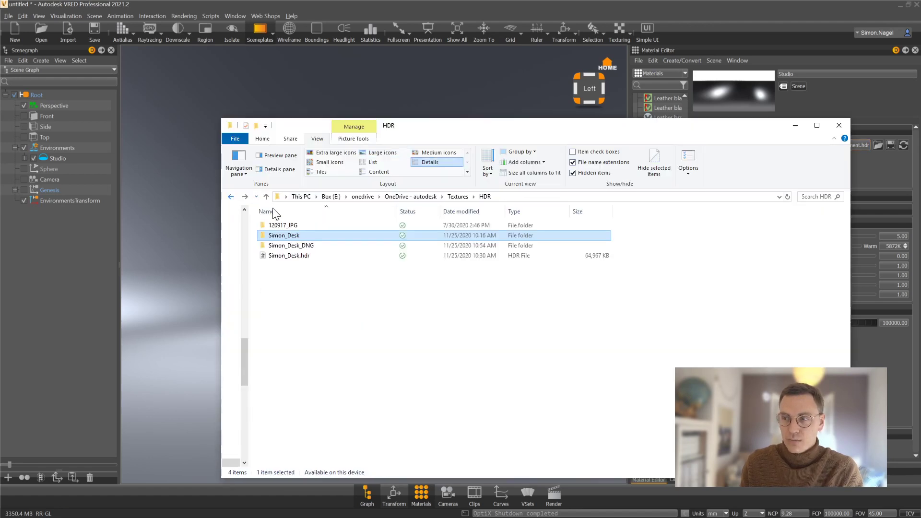
click(298, 257)
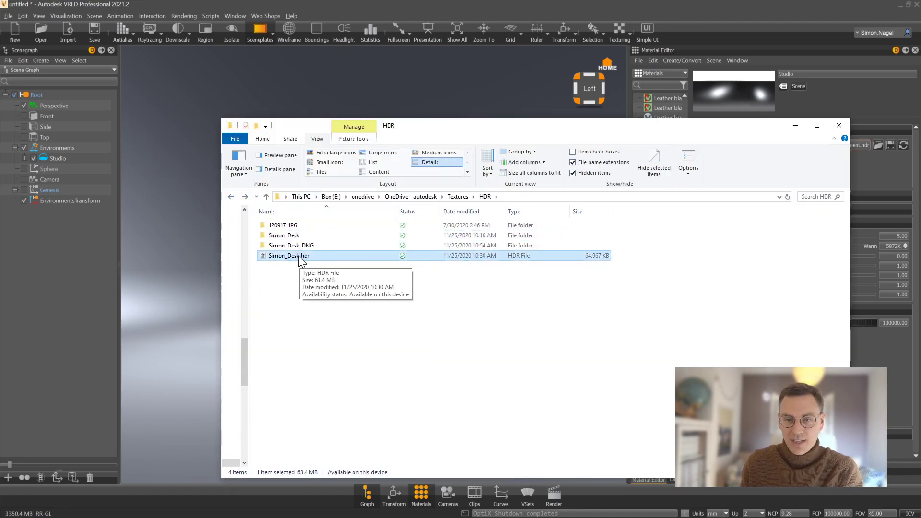
drag(298, 257, 862, 145)
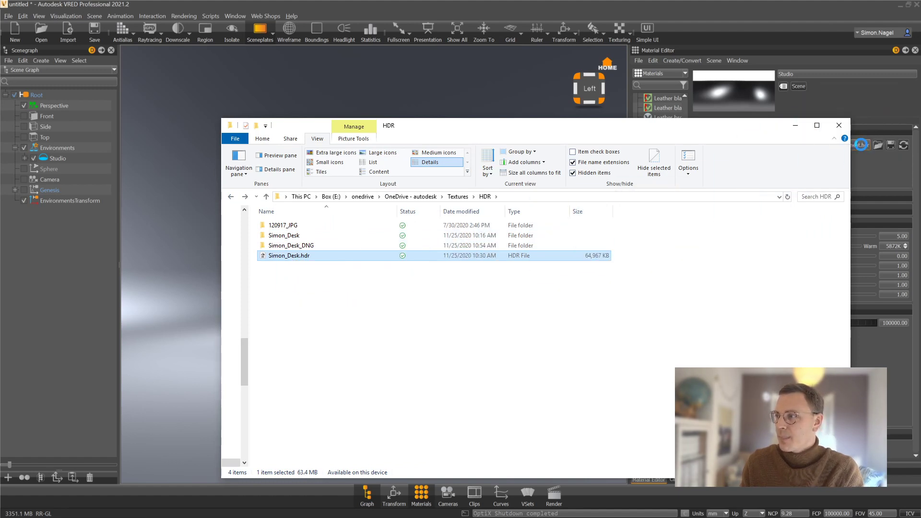
click(795, 125)
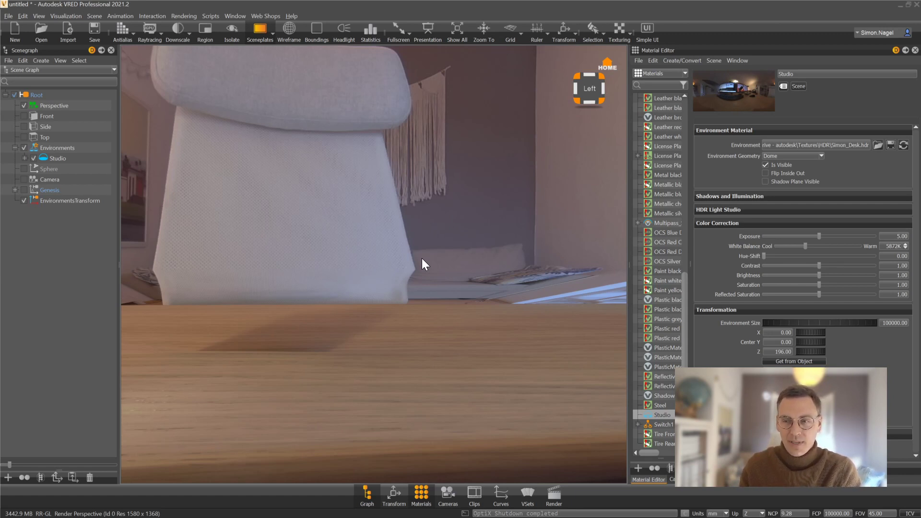
- Look around the desk room panorama and make the Genesis node visible in the Scenegraph
drag(387, 252, 379, 210)
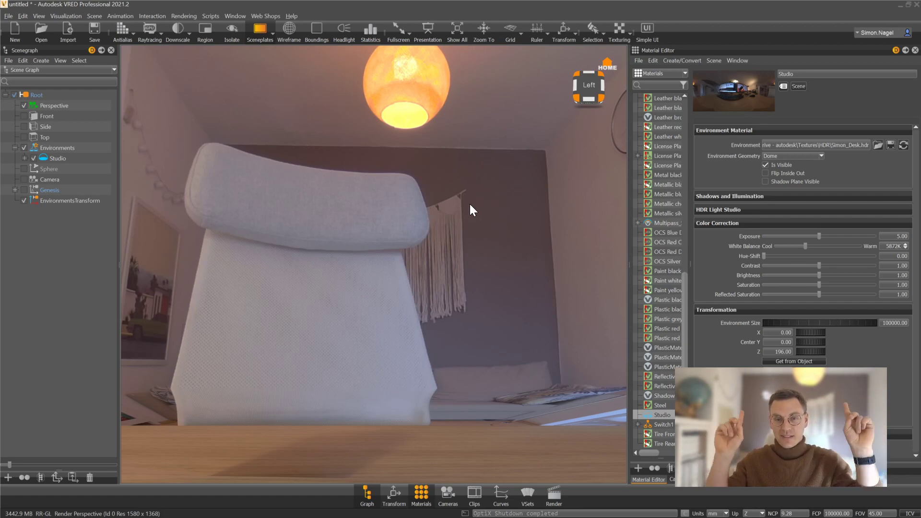
drag(438, 230, 442, 260)
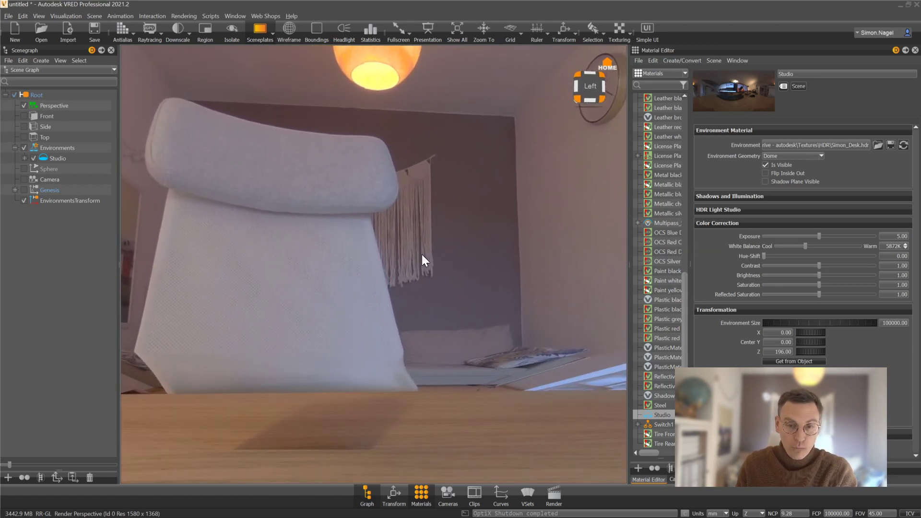
drag(422, 254, 396, 254)
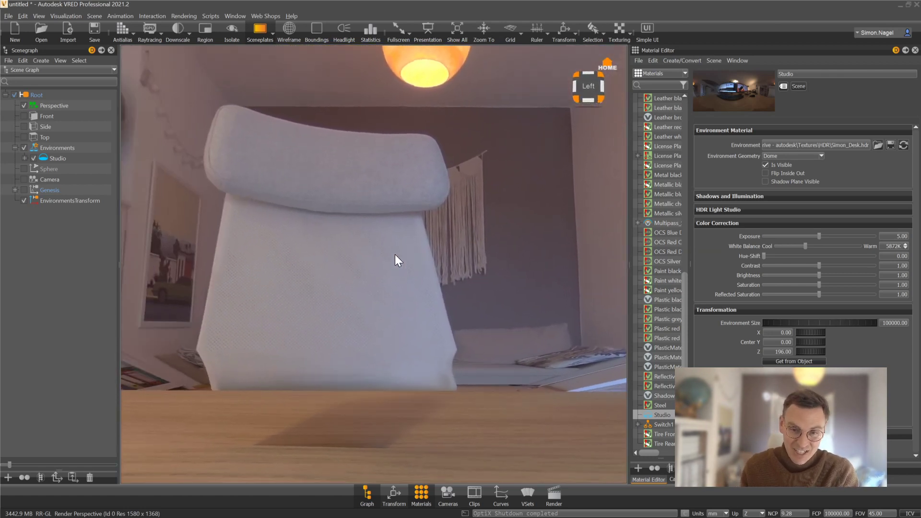
click(24, 190)
- Dolly in and orbit to a close front-left view of the Genesis car
right_drag(503, 412, 411, 342)
drag(410, 342, 387, 283)
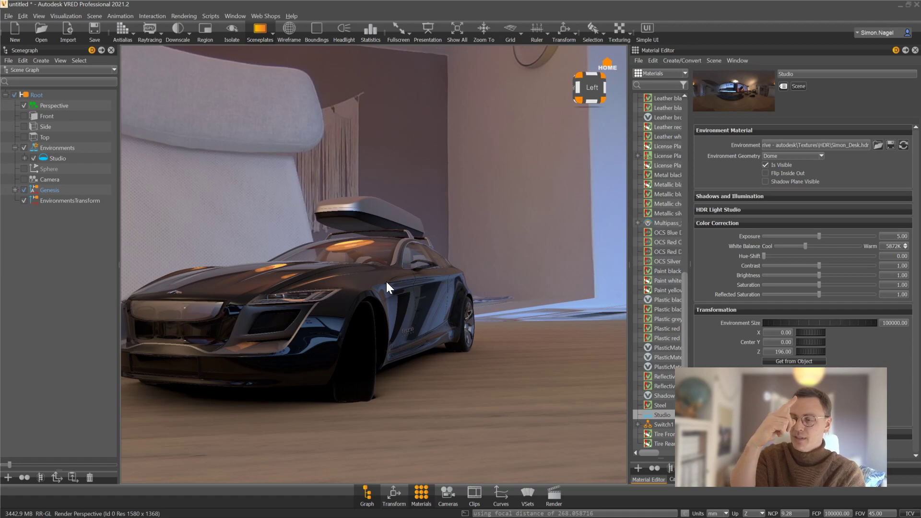
drag(370, 284, 413, 290)
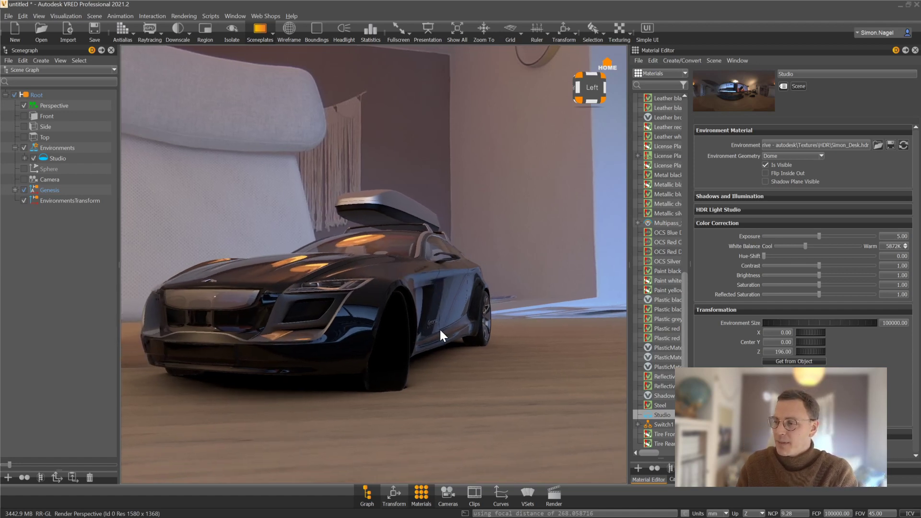
- In Variant Sets, switch the car paint to White, then to Black Metallic
click(916, 49)
click(527, 497)
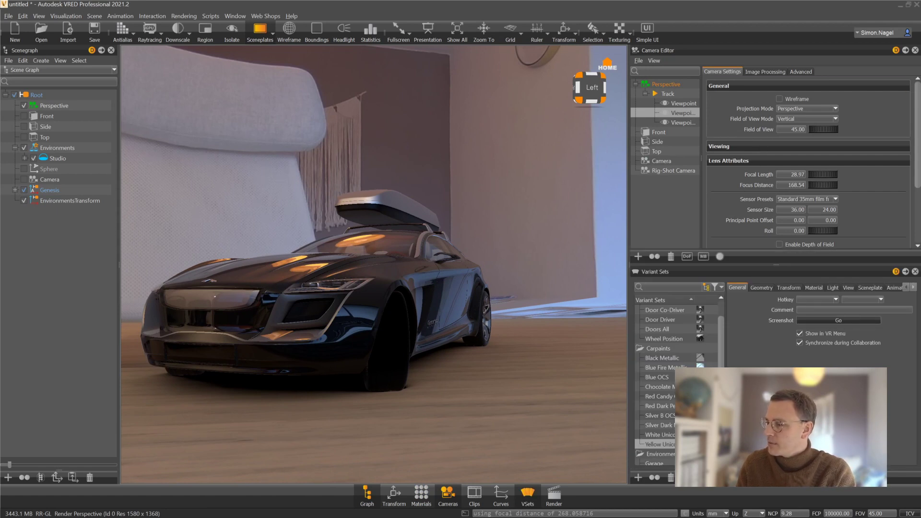
double_click(662, 436)
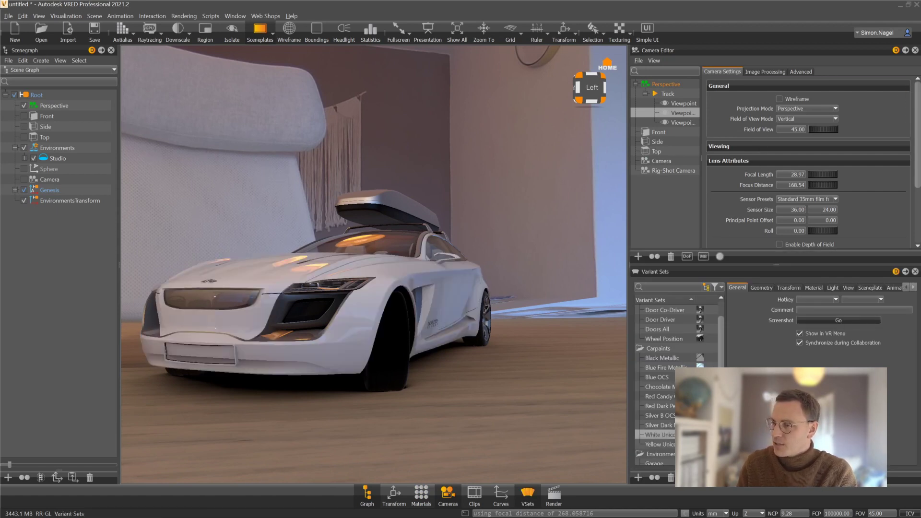
double_click(666, 358)
- Open and close all doors with Doors All, then orbit to a more frontal view
scroll(687, 333, up, 1)
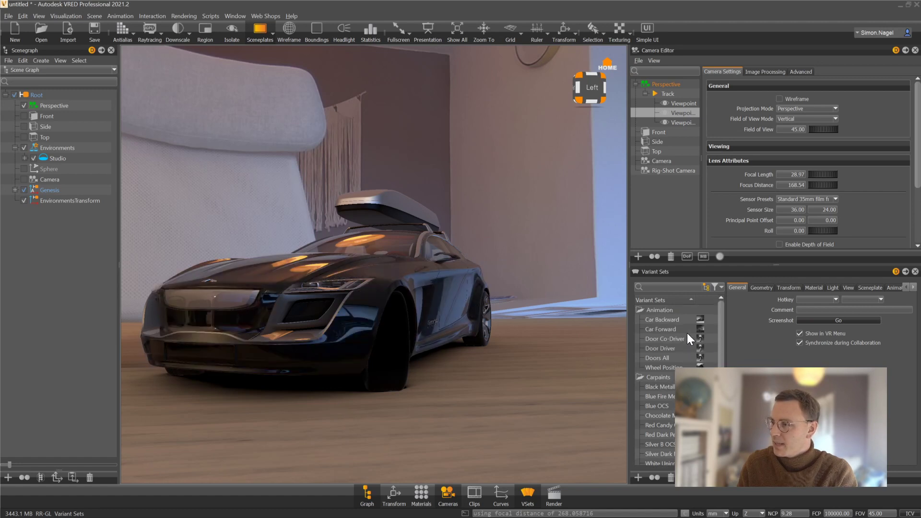
double_click(669, 358)
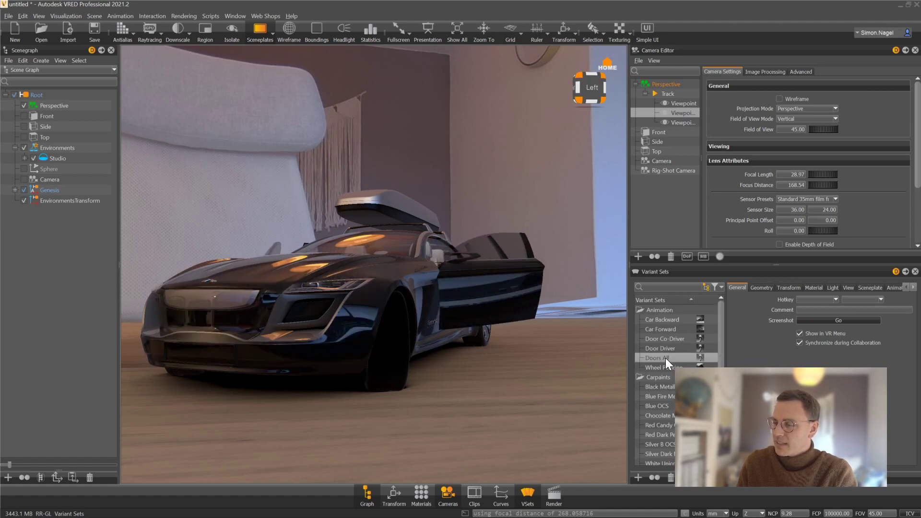
double_click(665, 358)
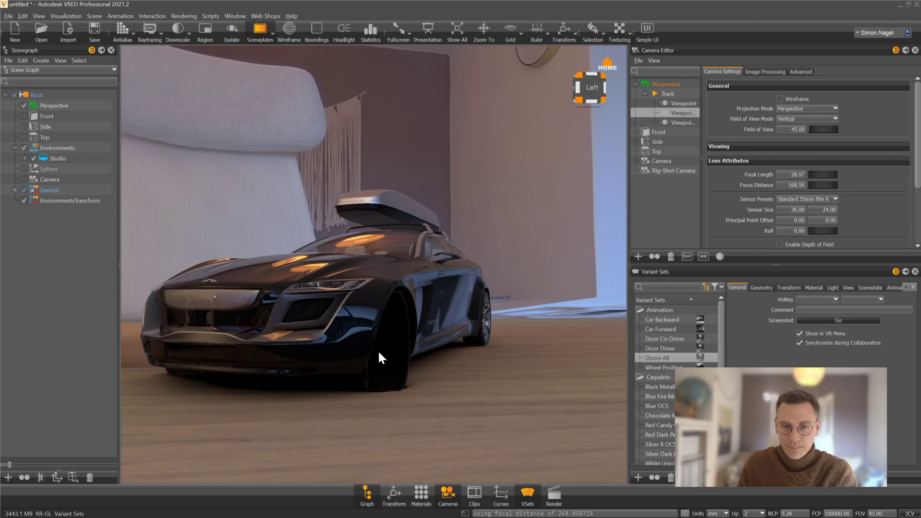
drag(379, 353, 467, 295)
drag(413, 201, 338, 272)
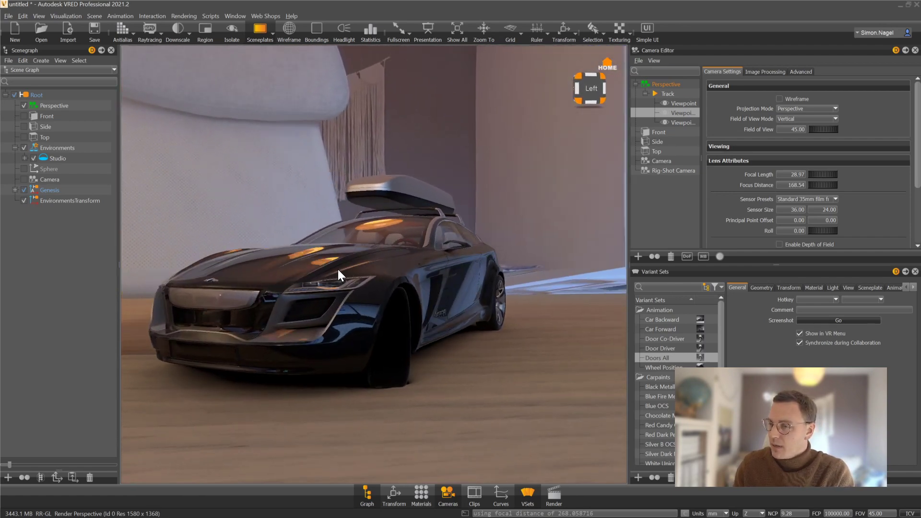
- Turn on raytracing, review Raytracing Quality in Render Settings, and return to the Camera Editor
click(148, 39)
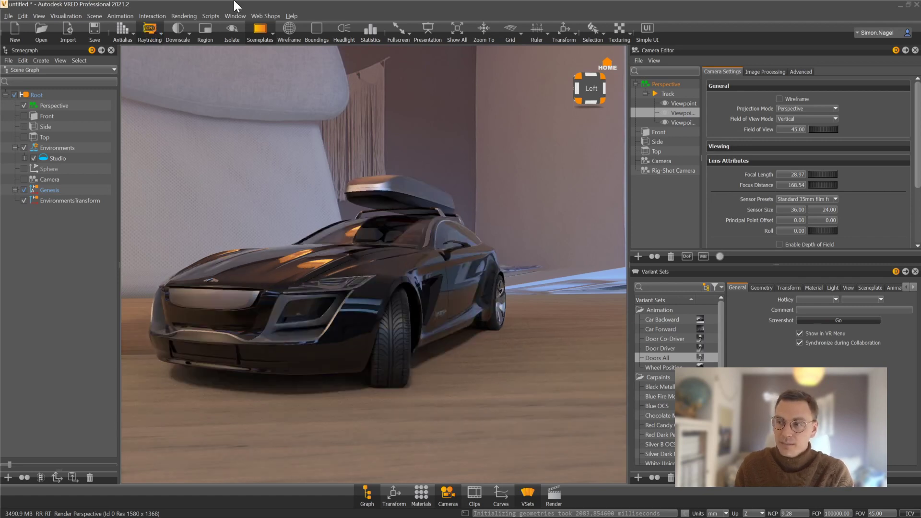
click(555, 495)
click(724, 72)
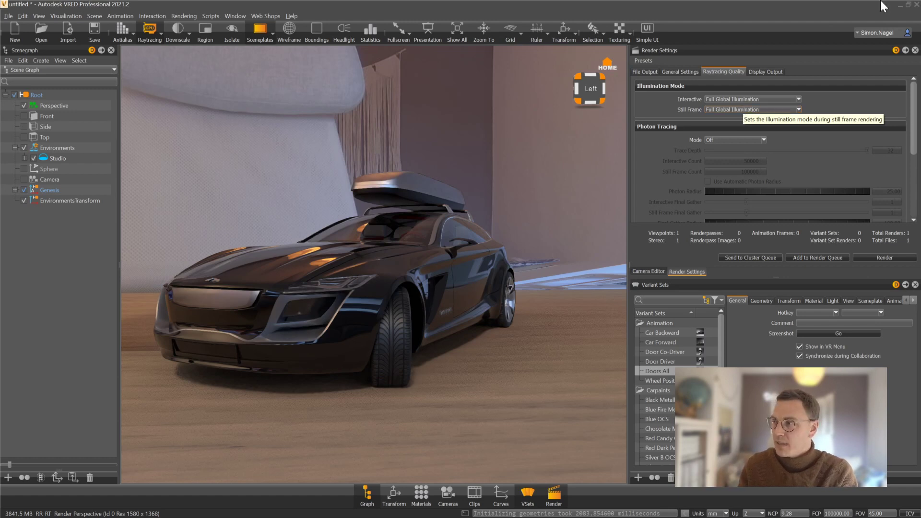
key(F4)
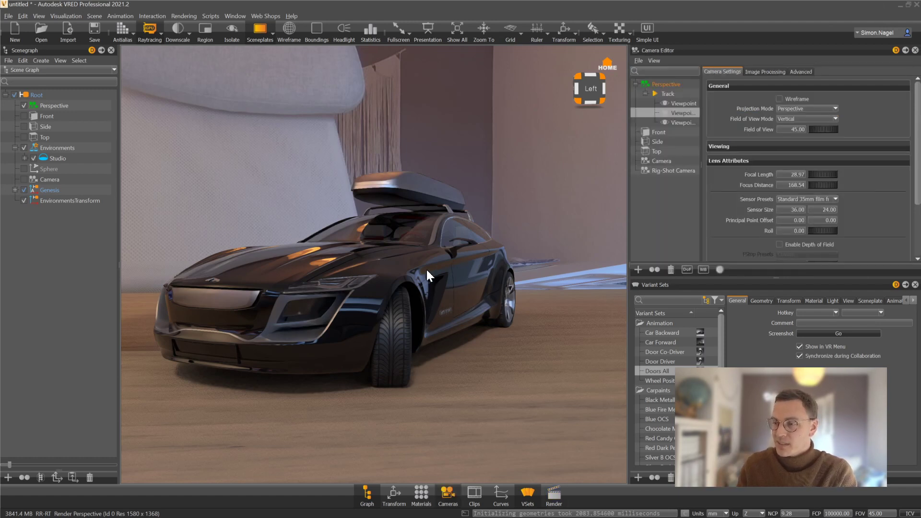
- Cycle the camera through the first and second Track viewpoints, ending on the first
drag(427, 270, 412, 269)
double_click(677, 99)
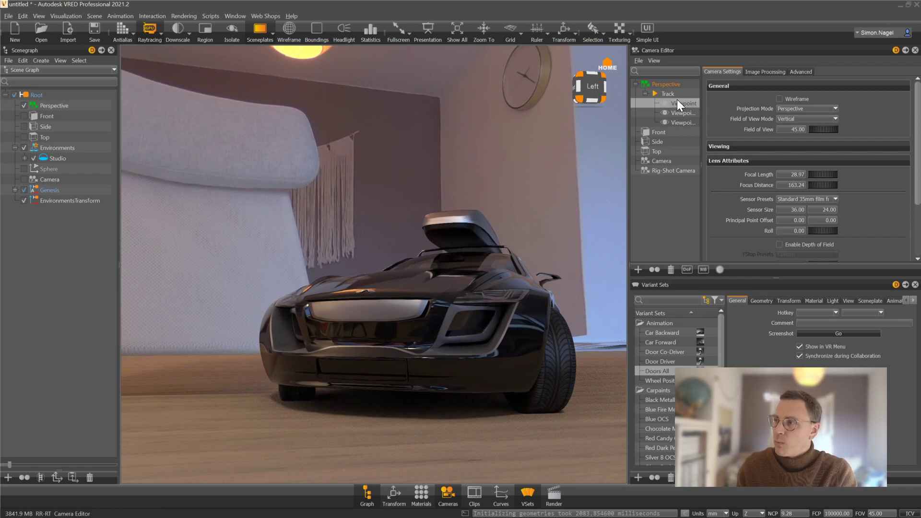
double_click(679, 112)
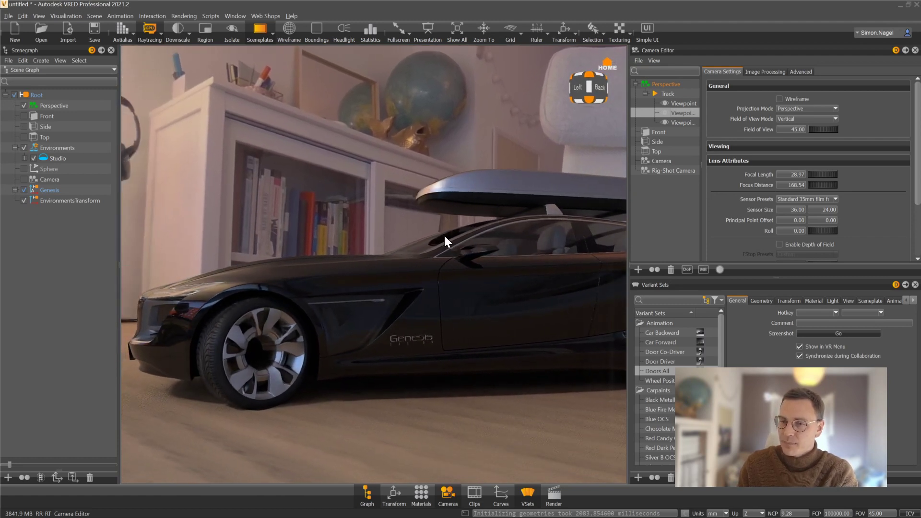
click(679, 103)
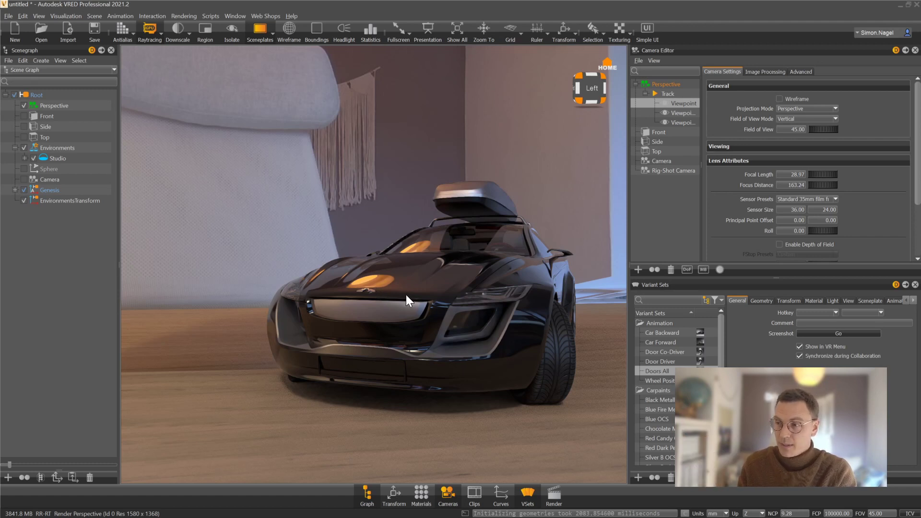
- Move the camera in to a close front three-quarter view of the hood
drag(375, 287, 399, 280)
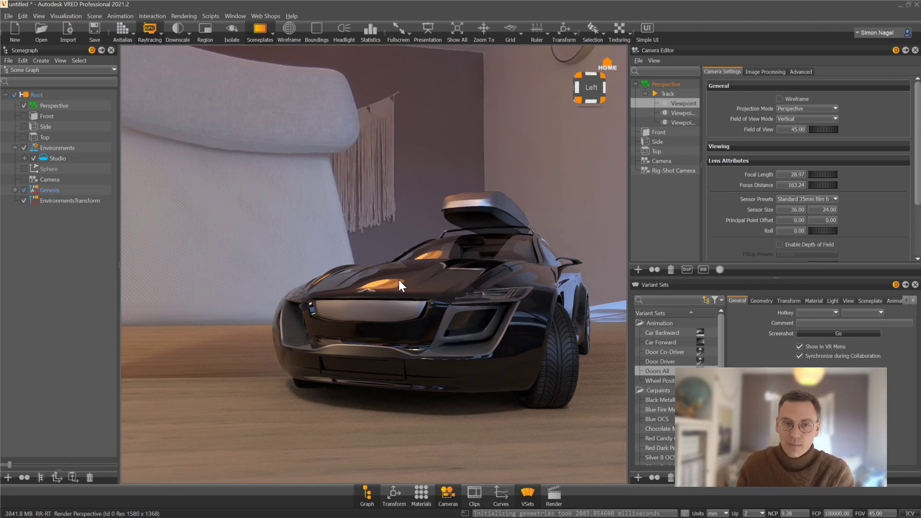
right_drag(479, 299, 501, 306)
drag(502, 306, 428, 316)
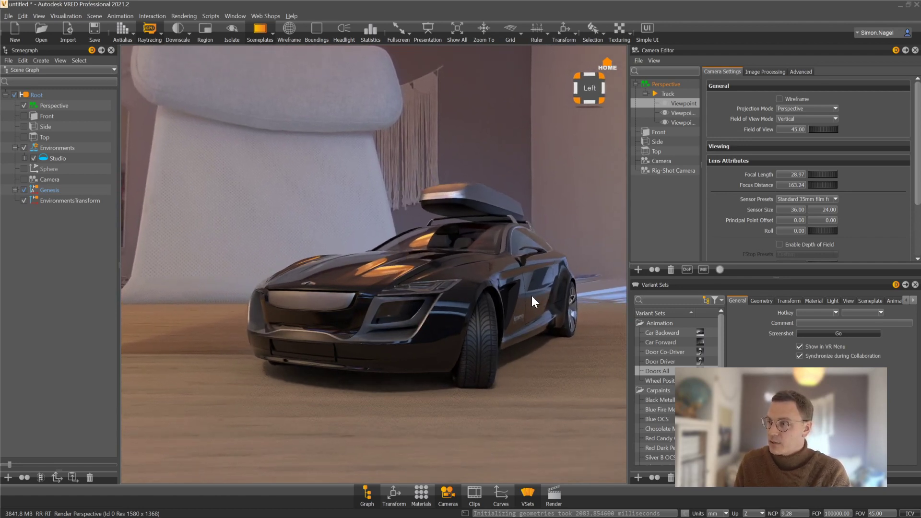
- Enable depth of field on the perspective camera with the f/5.6 f-stop preset
click(674, 85)
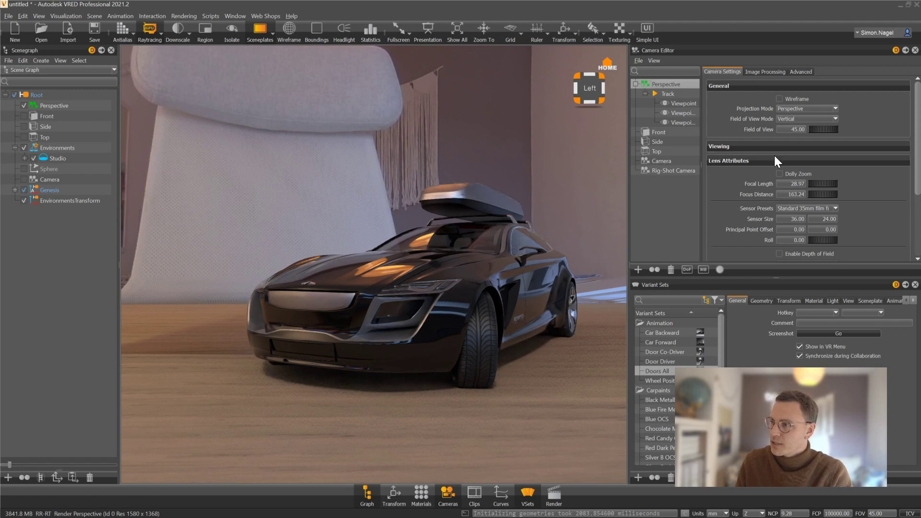
scroll(906, 173, down, 2)
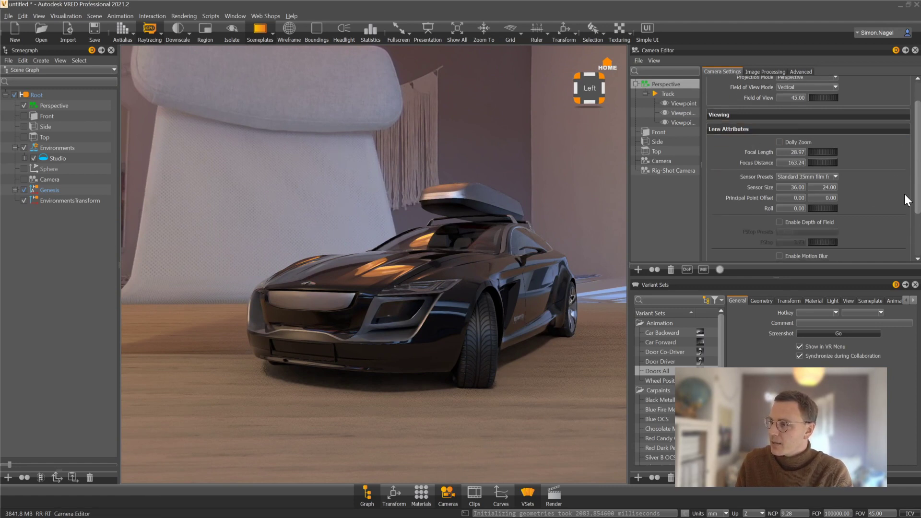
click(821, 222)
click(802, 231)
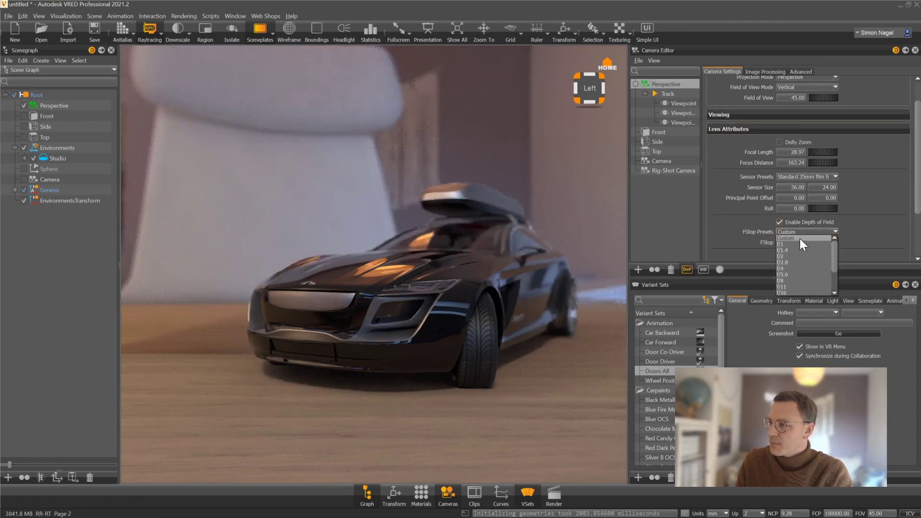
click(790, 275)
- Try focus points on the grille and the wall hanging, then focus back on the car
right_drag(423, 281, 430, 308)
right_drag(474, 350, 462, 197)
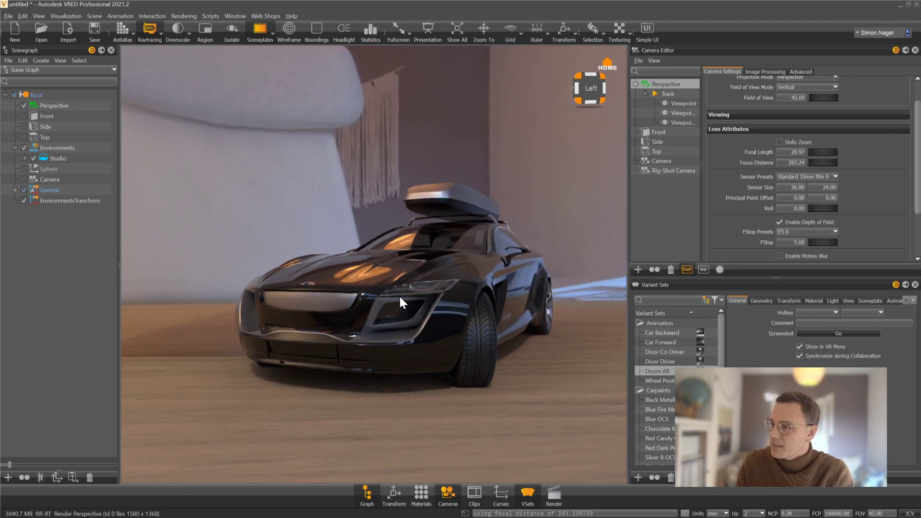
right_drag(399, 295, 290, 321)
click(290, 321)
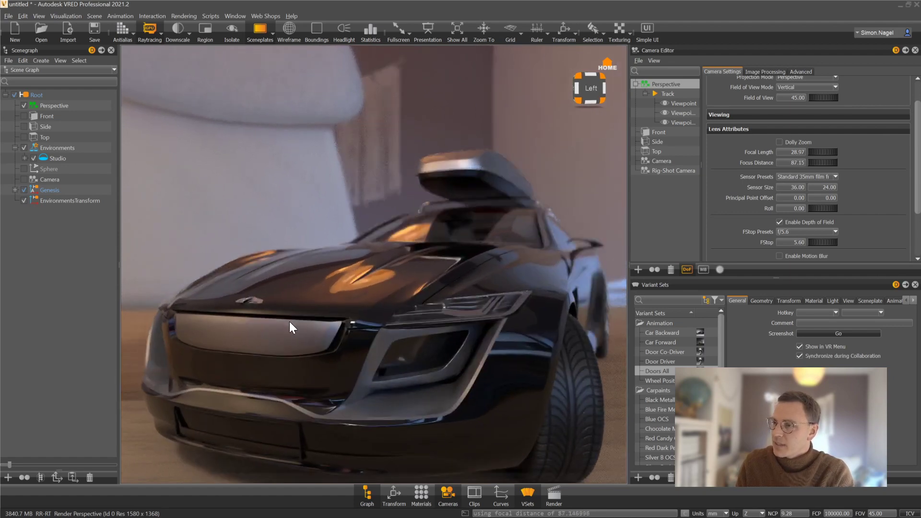
click(370, 160)
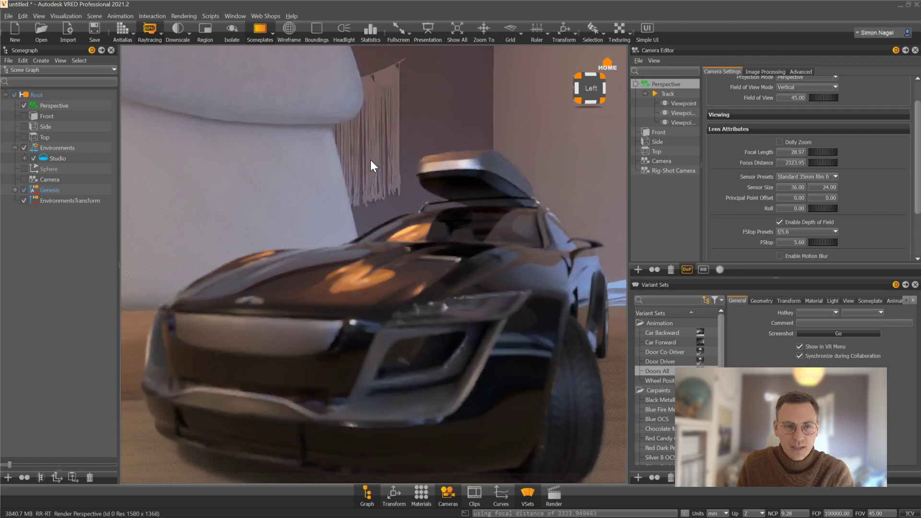
click(368, 307)
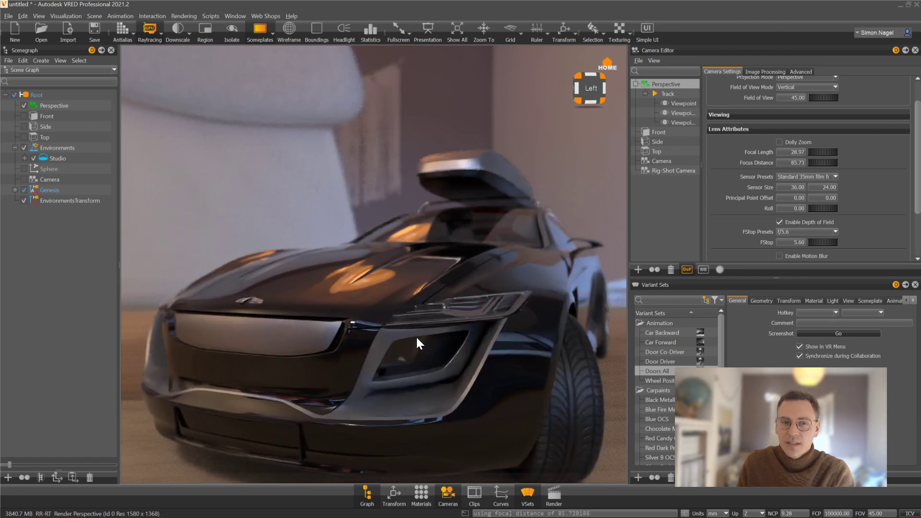
- Refocus at distance 169 so the whole car is sharp against the blurred room
right_drag(416, 336, 416, 293)
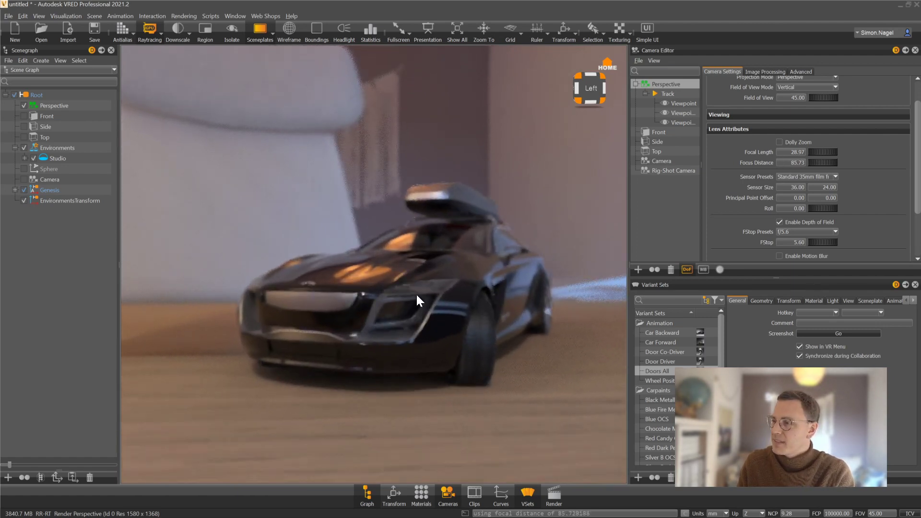
click(416, 293)
mouse_move(460, 300)
mouse_down()
mouse_move(416, 302)
mouse_move(459, 304)
mouse_move(456, 317)
mouse_move(457, 298)
mouse_move(448, 312)
mouse_move(352, 330)
mouse_move(480, 324)
mouse_move(415, 318)
mouse_move(466, 314)
mouse_move(458, 321)
mouse_move(453, 311)
mouse_move(456, 323)
mouse_move(448, 310)
mouse_up()
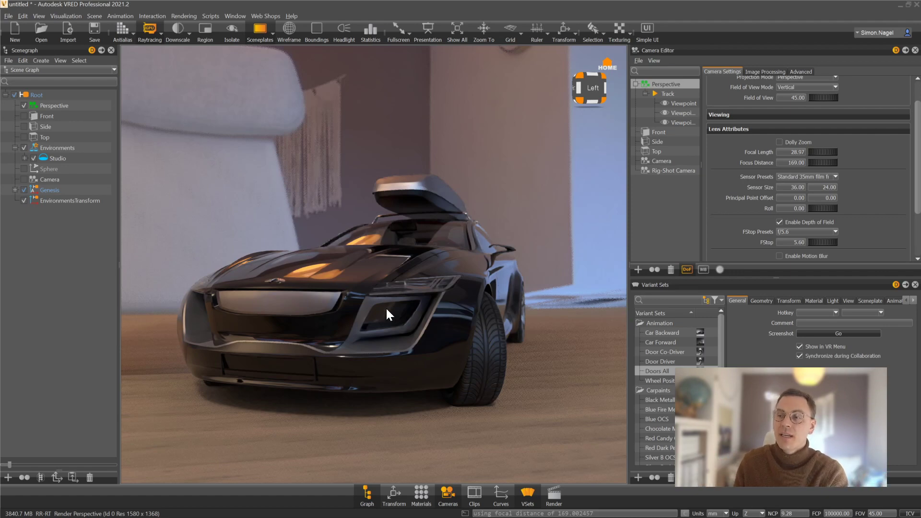
drag(389, 315, 354, 318)
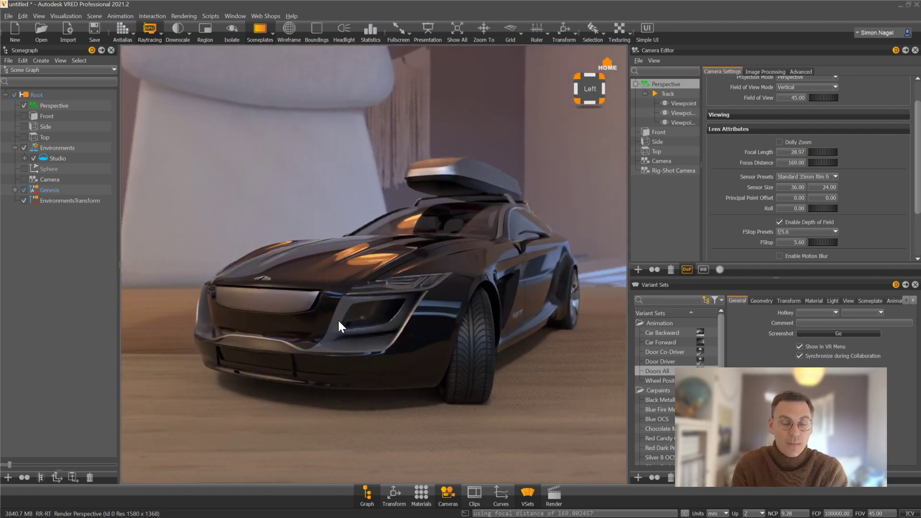